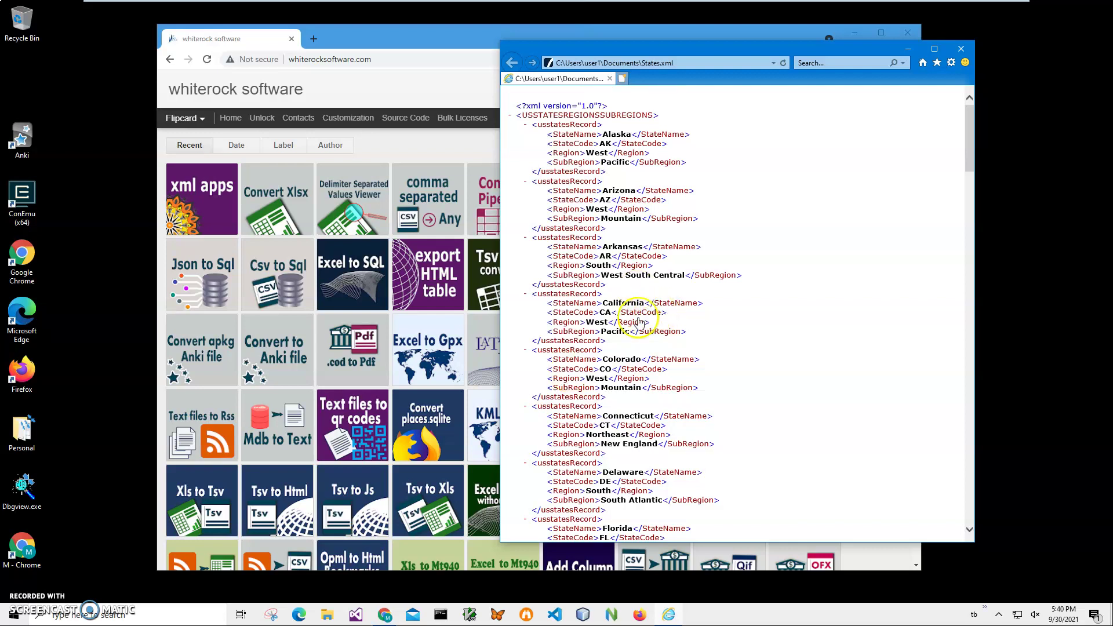
# Inspect the Alaska record in States.xml, select its four fields, then return to the whiterock site
pyautogui.moveTo(612, 50); pyautogui.dragTo(600, 57)
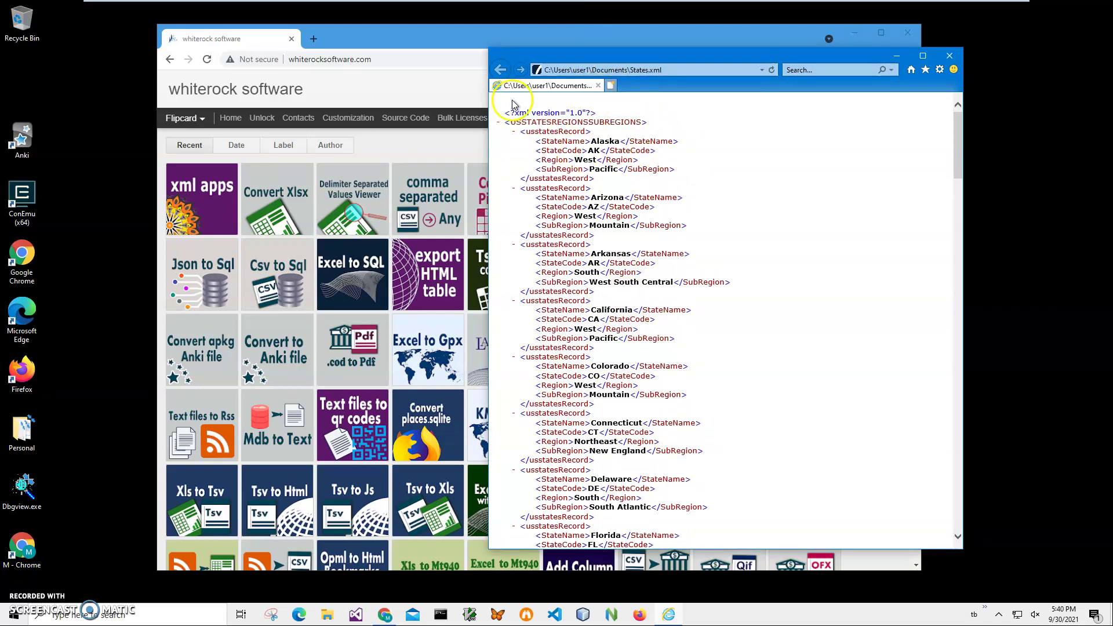
pyautogui.click(513, 131)
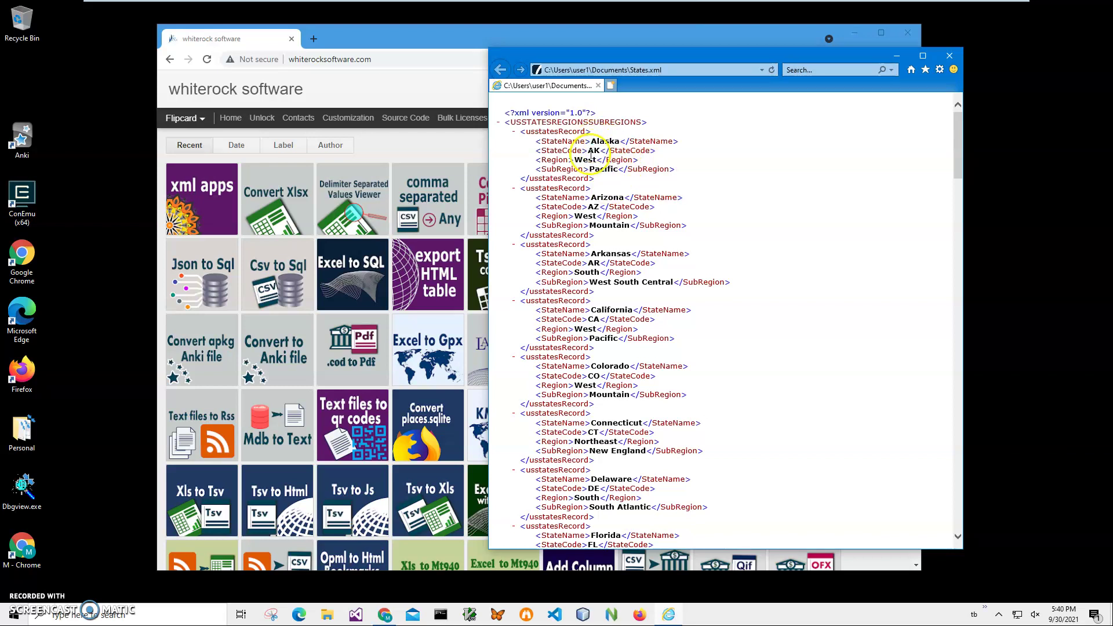
pyautogui.doubleClick(605, 142)
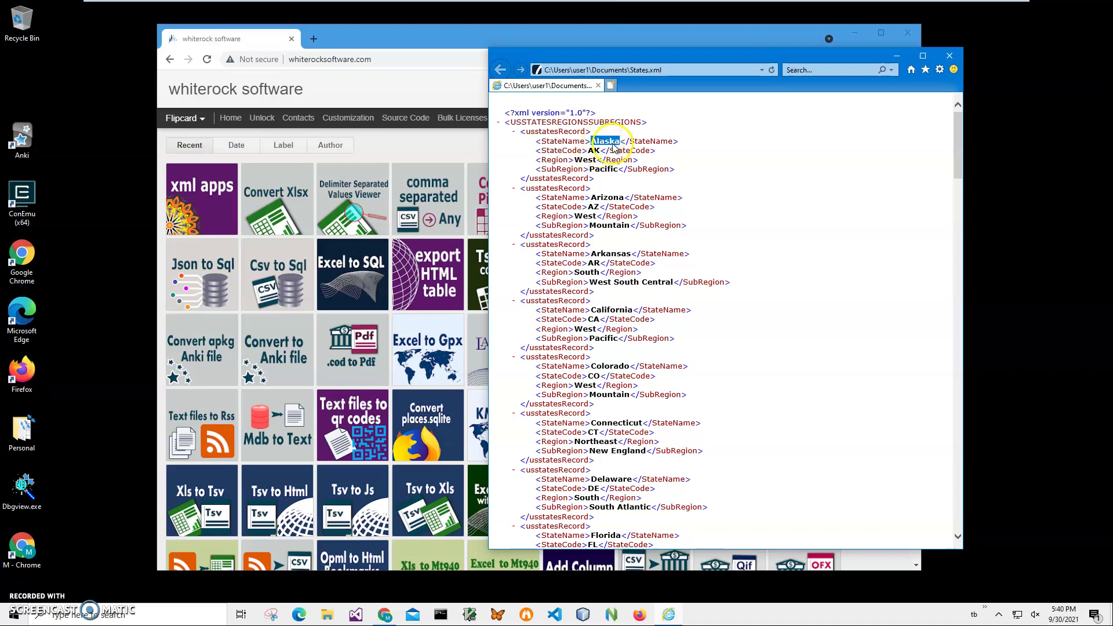
pyautogui.moveTo(536, 141); pyautogui.dragTo(671, 174)
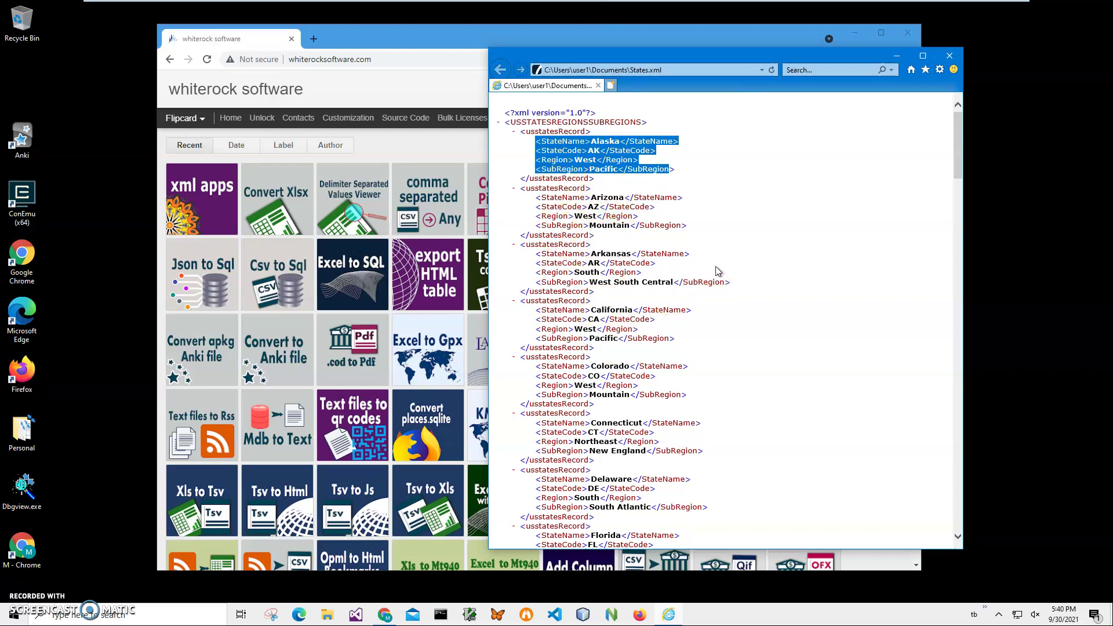
pyautogui.click(399, 41)
pyautogui.write('xml to text')
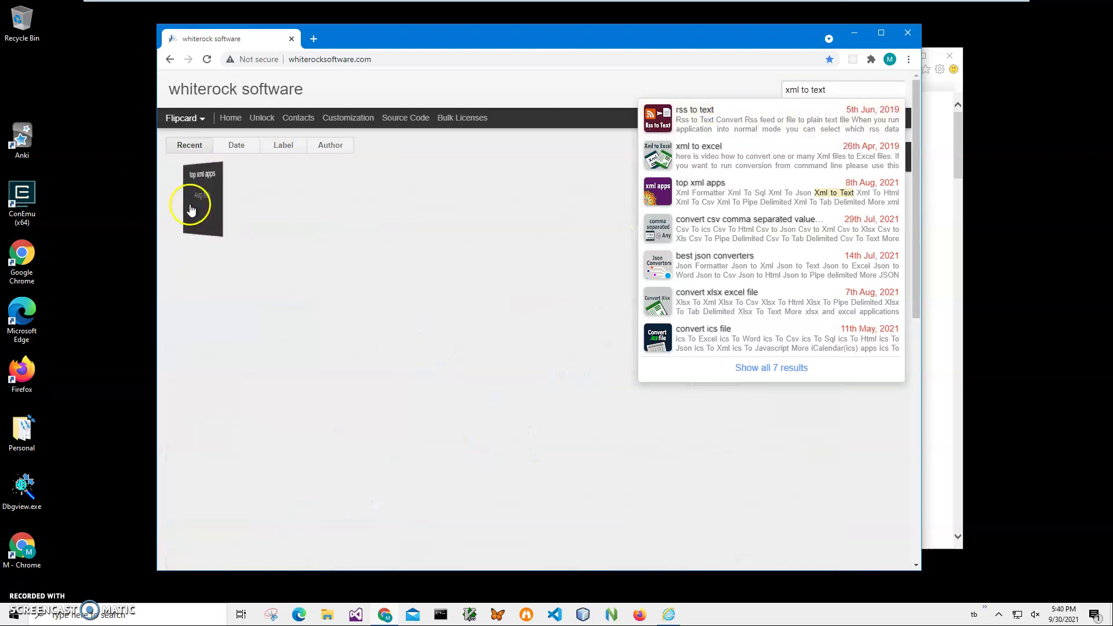
# Open the 'top xml apps' post and download the Xml to Text installer
pyautogui.click(191, 209)
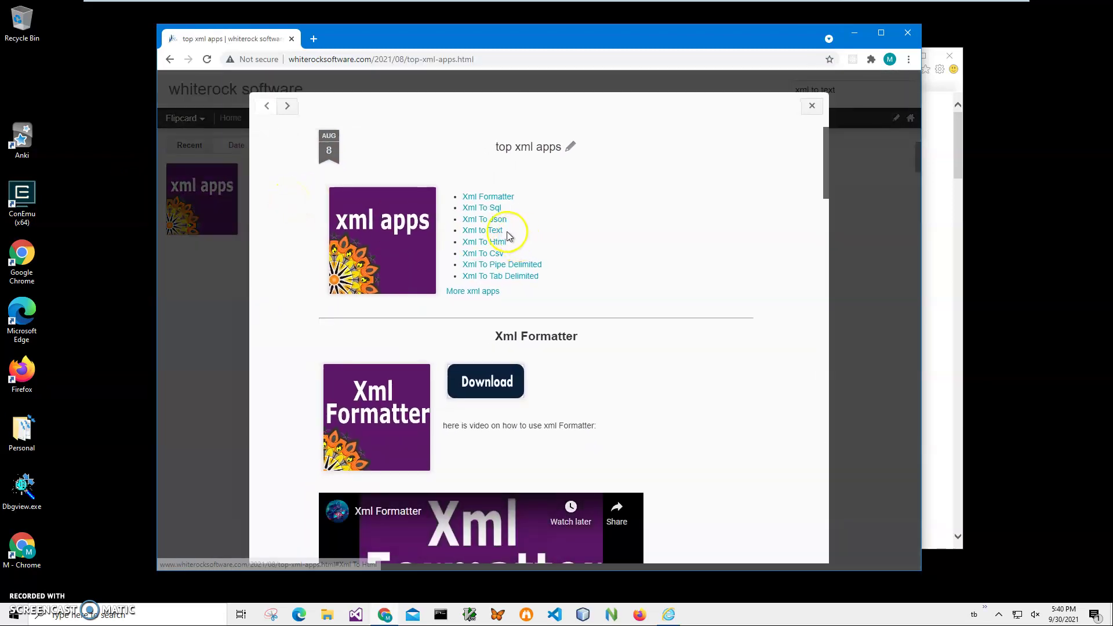
pyautogui.click(494, 230)
pyautogui.click(489, 177)
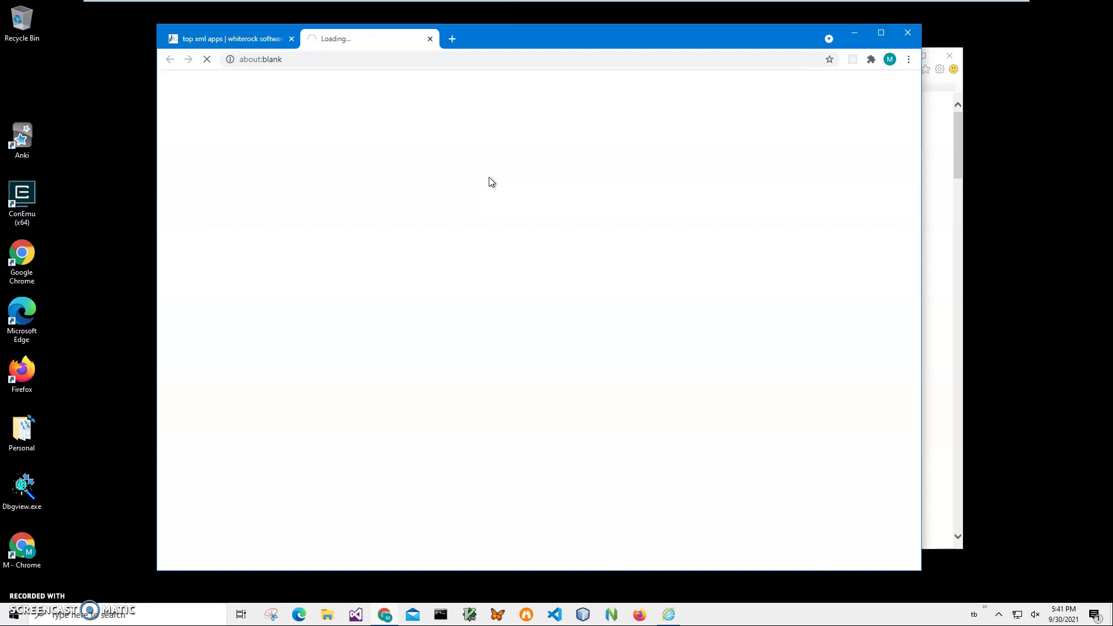
# Close the blank loading tab and the Internet Explorer window showing States.xml
pyautogui.click(957, 143)
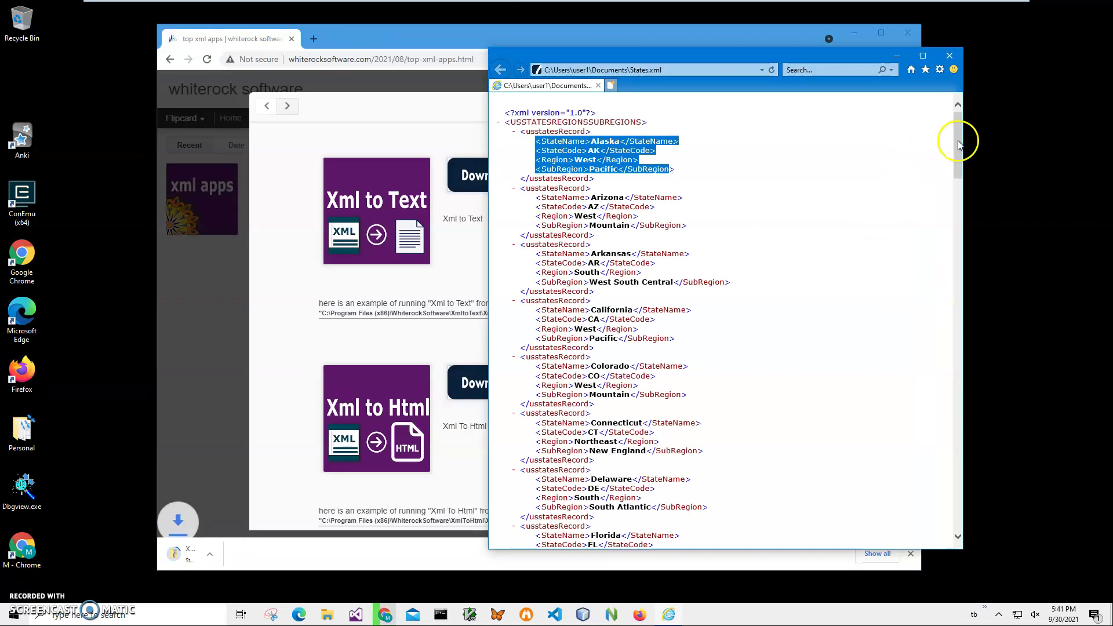
pyautogui.click(952, 58)
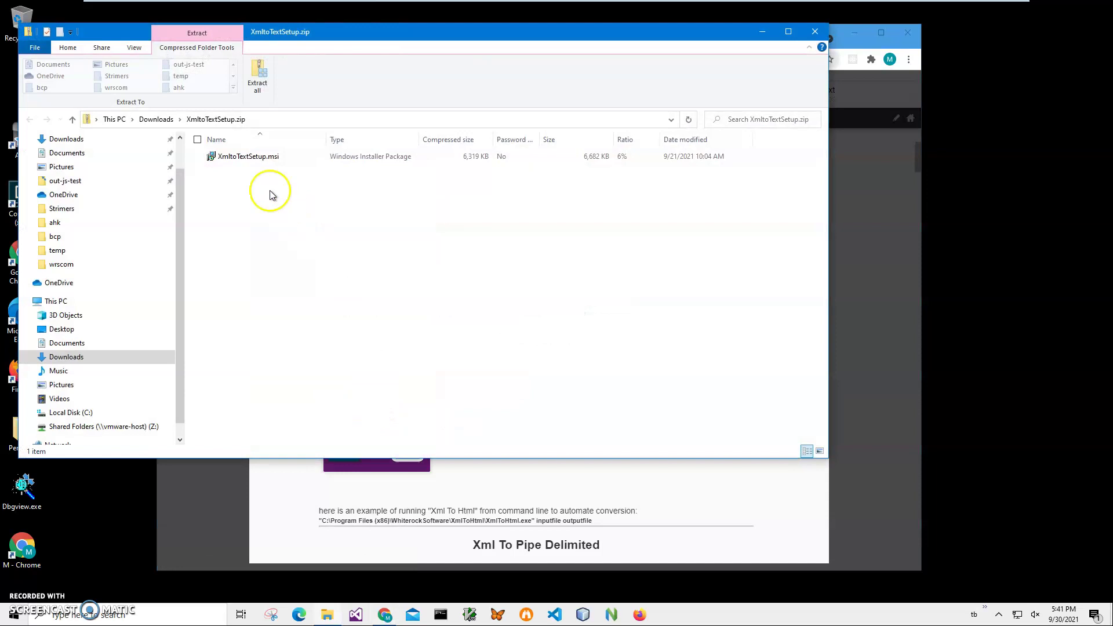
# Launch XmltoTextSetup.msi and run it despite the unrecognized-publisher security warning
pyautogui.doubleClick(234, 156)
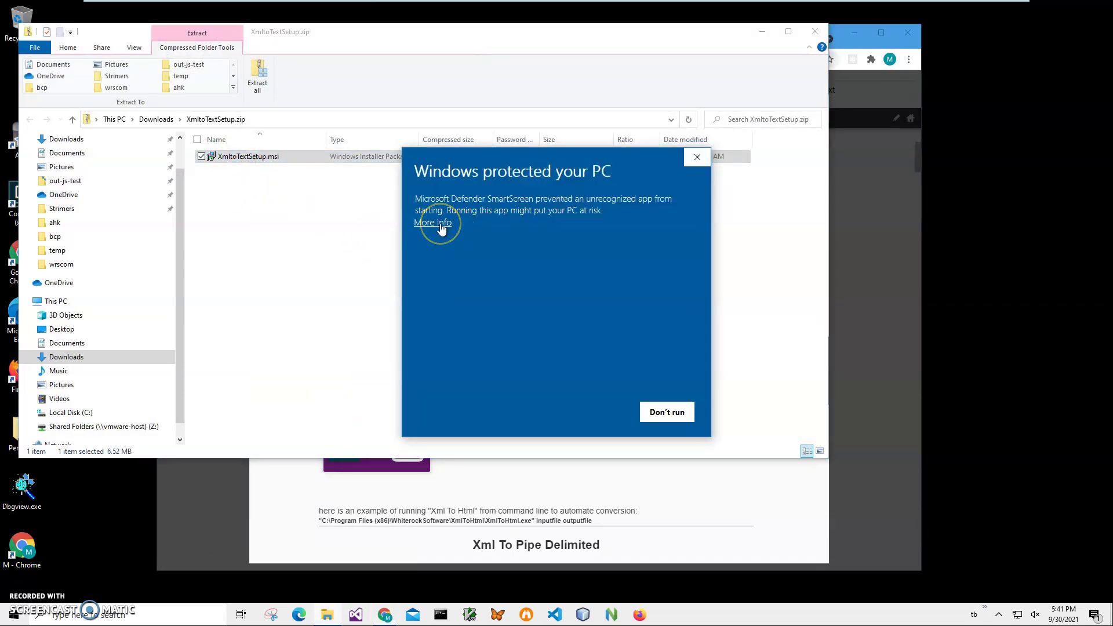
pyautogui.click(433, 223)
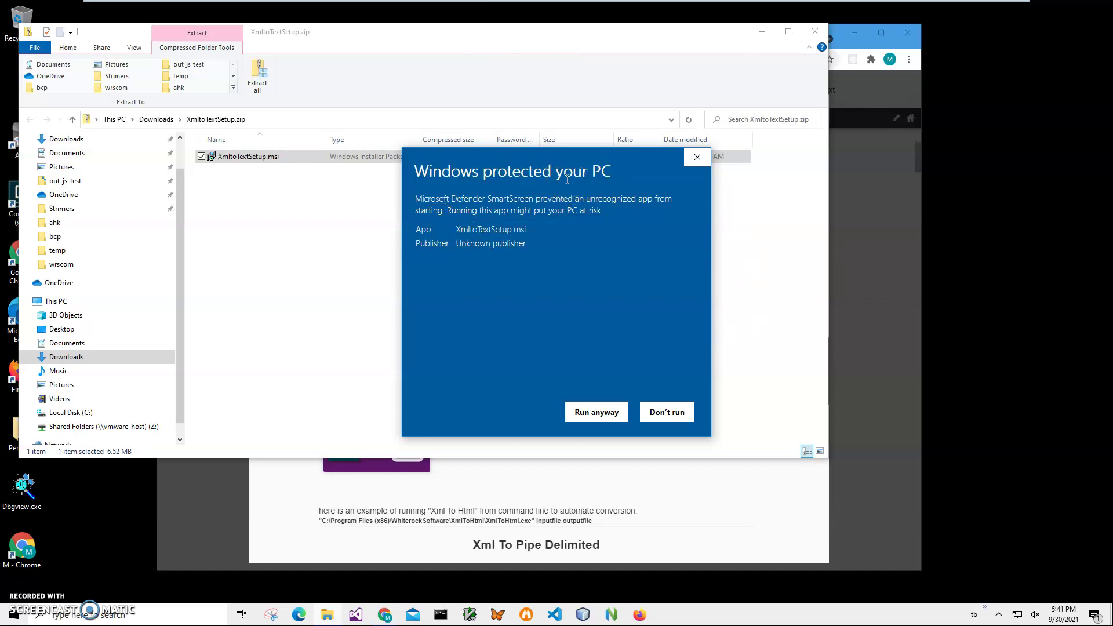
pyautogui.moveTo(549, 242); pyautogui.dragTo(387, 252)
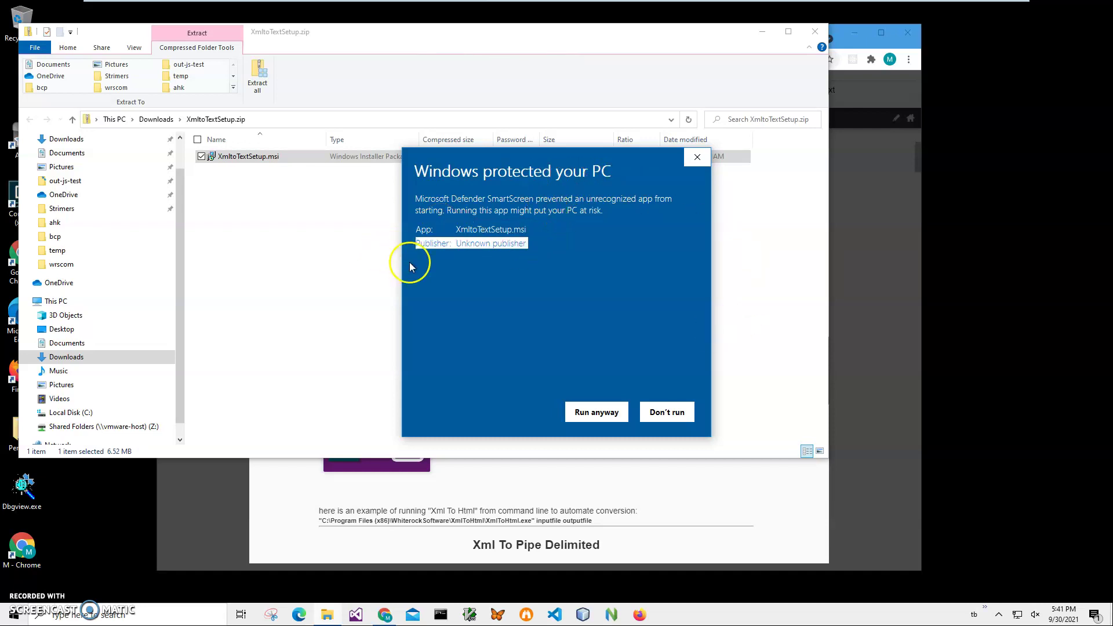
pyautogui.click(586, 410)
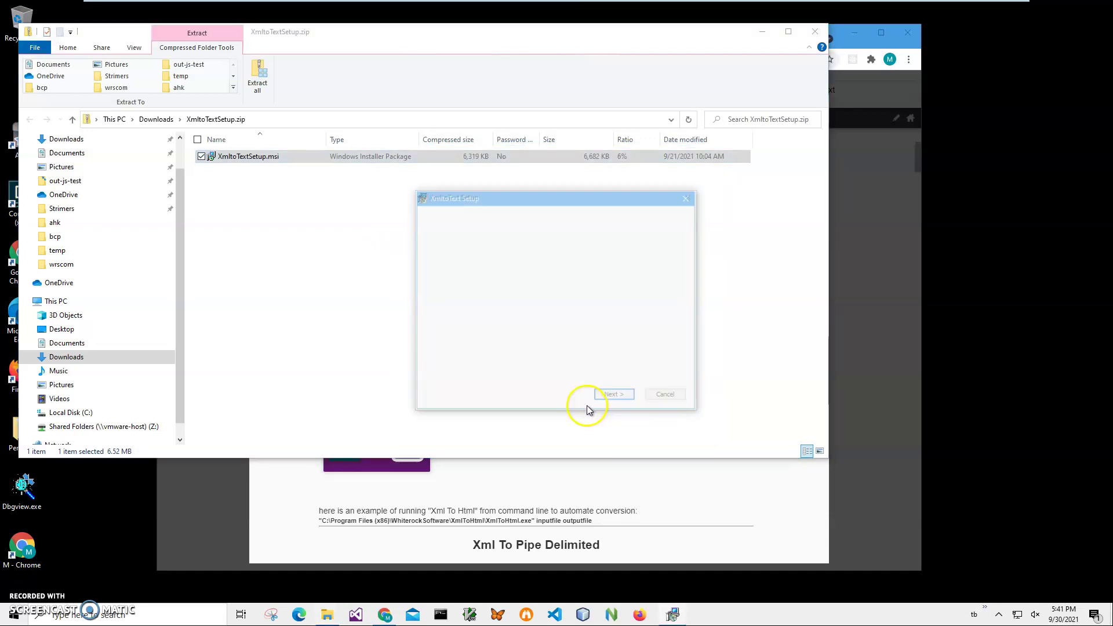
# Complete the XmltoText setup wizard, approving the system-change prompt, and move the zip folder aside
pyautogui.click(612, 399)
pyautogui.click(612, 398)
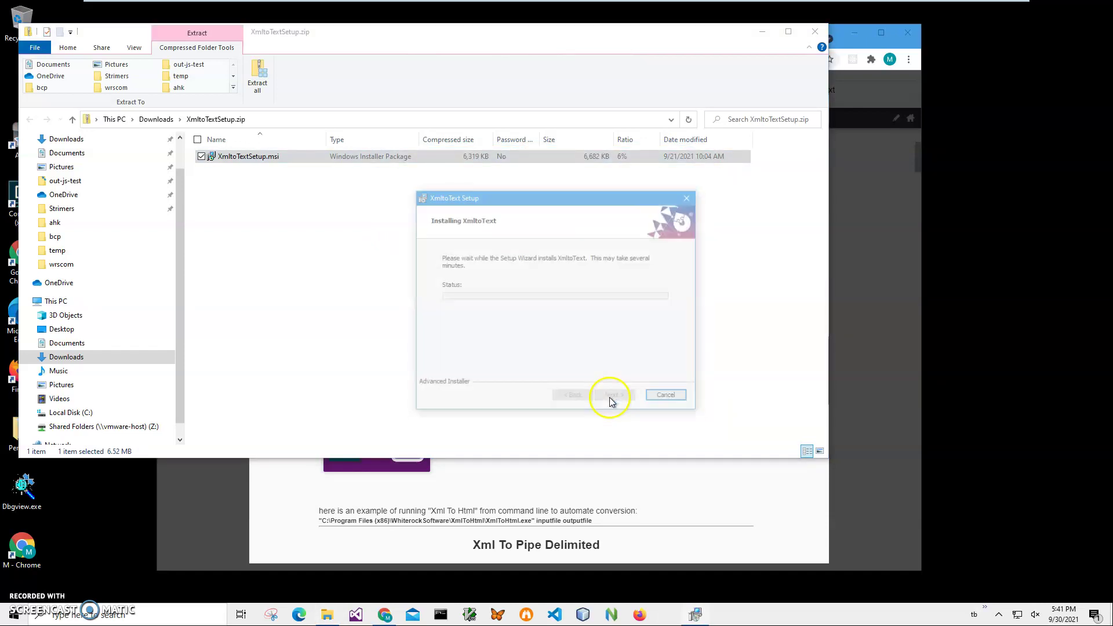
pyautogui.click(471, 410)
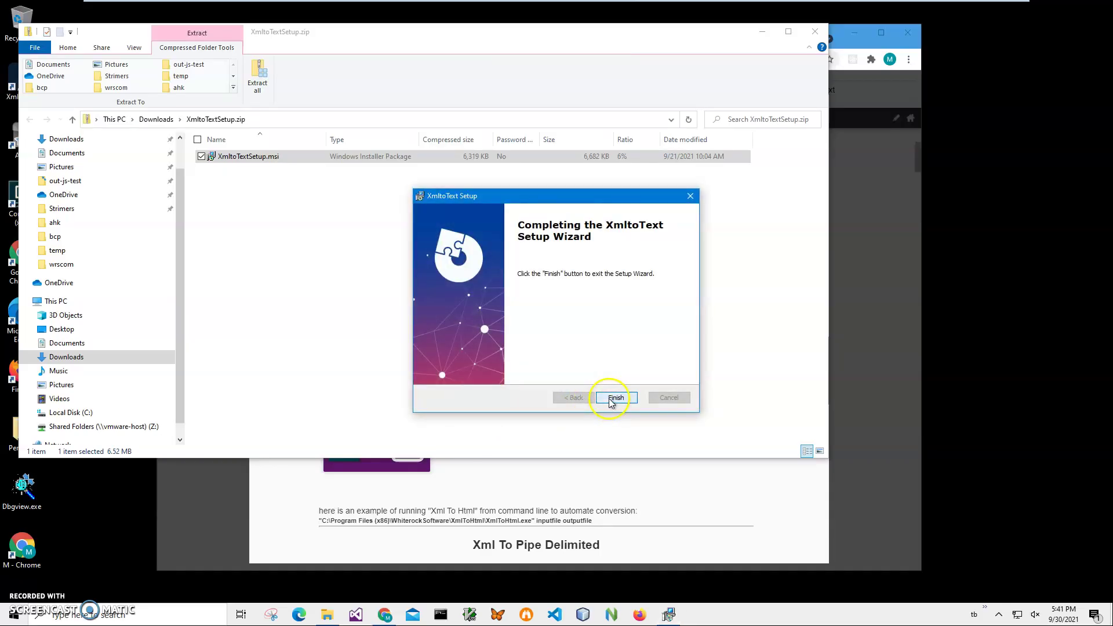
pyautogui.click(614, 397)
pyautogui.moveTo(273, 32); pyautogui.dragTo(332, 35)
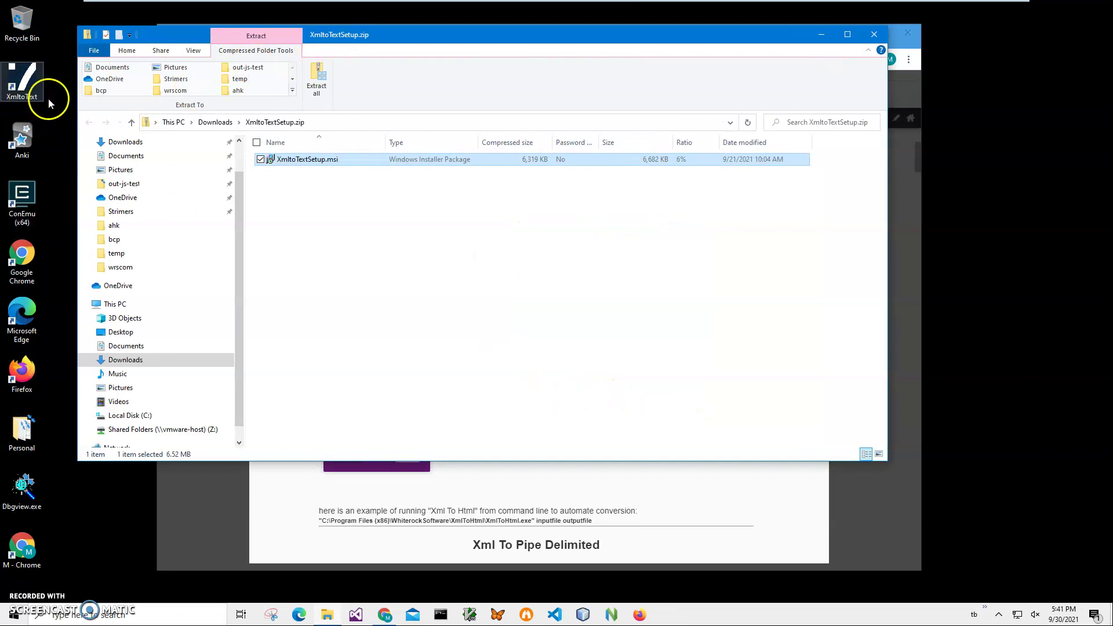
# Close the zip folder and the browser, then start Xml to Text from its desktop shortcut
pyautogui.click(877, 35)
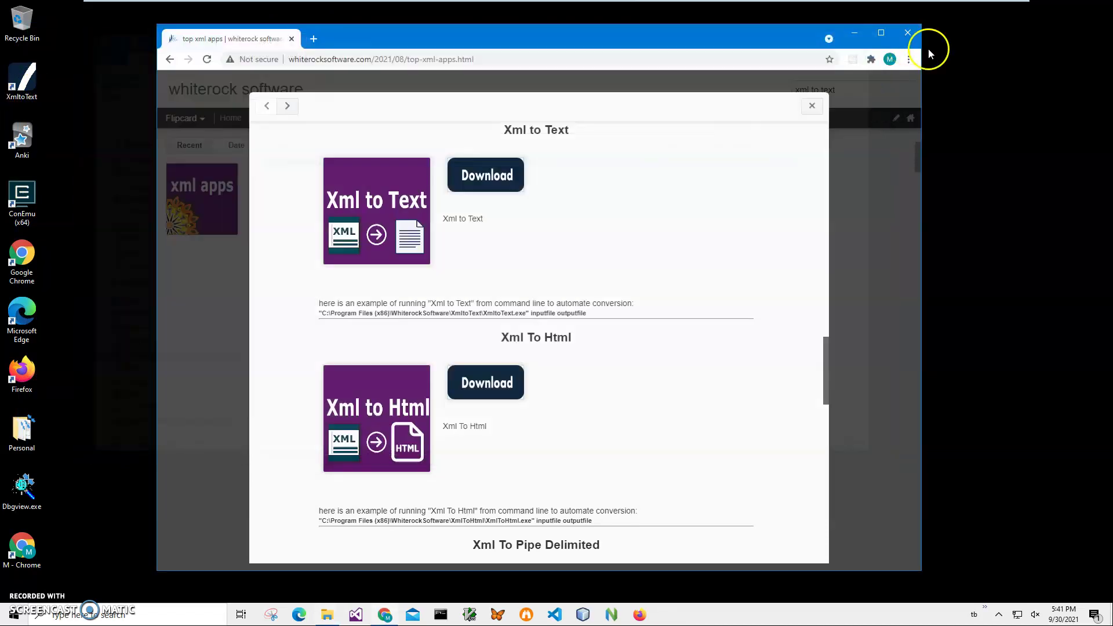
pyautogui.click(905, 33)
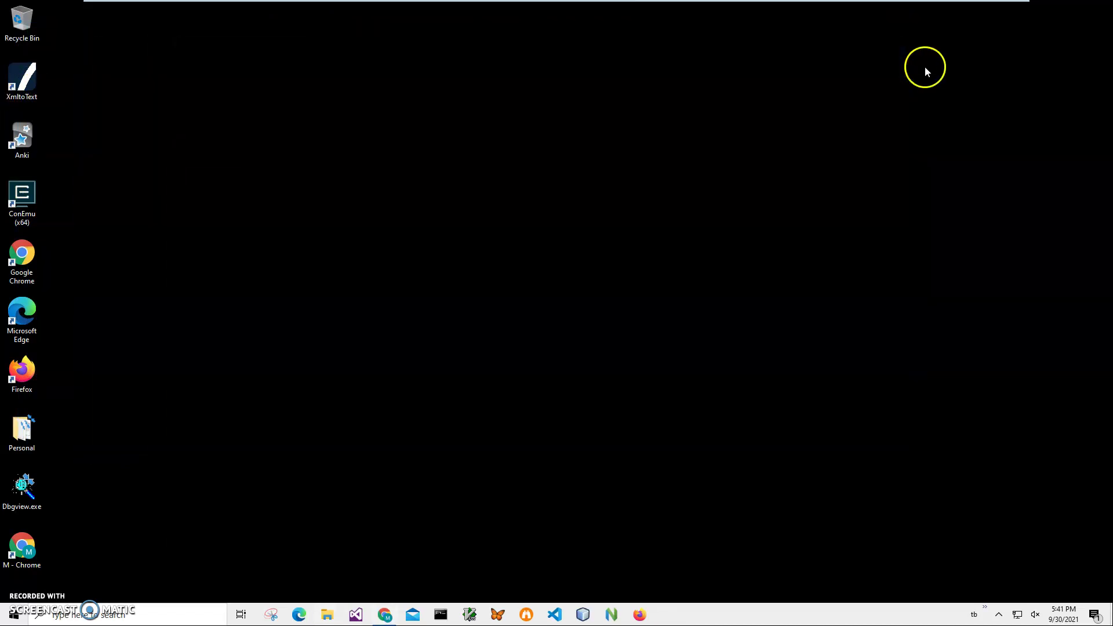
pyautogui.doubleClick(26, 85)
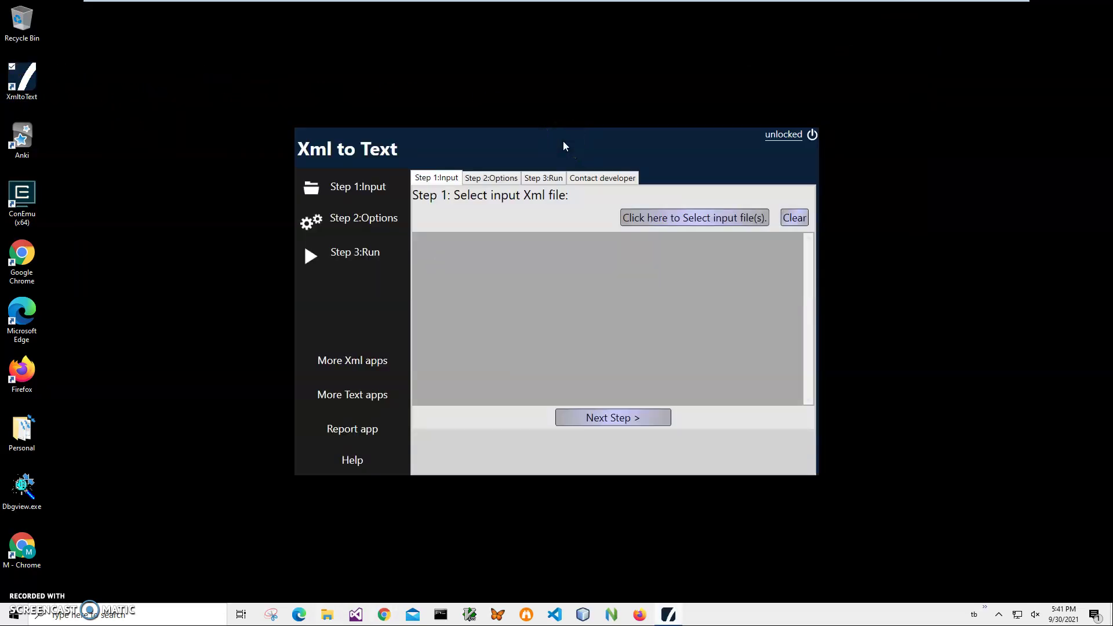
# Pick States.xml from Documents as the input file and continue to Step 2
pyautogui.click(641, 244)
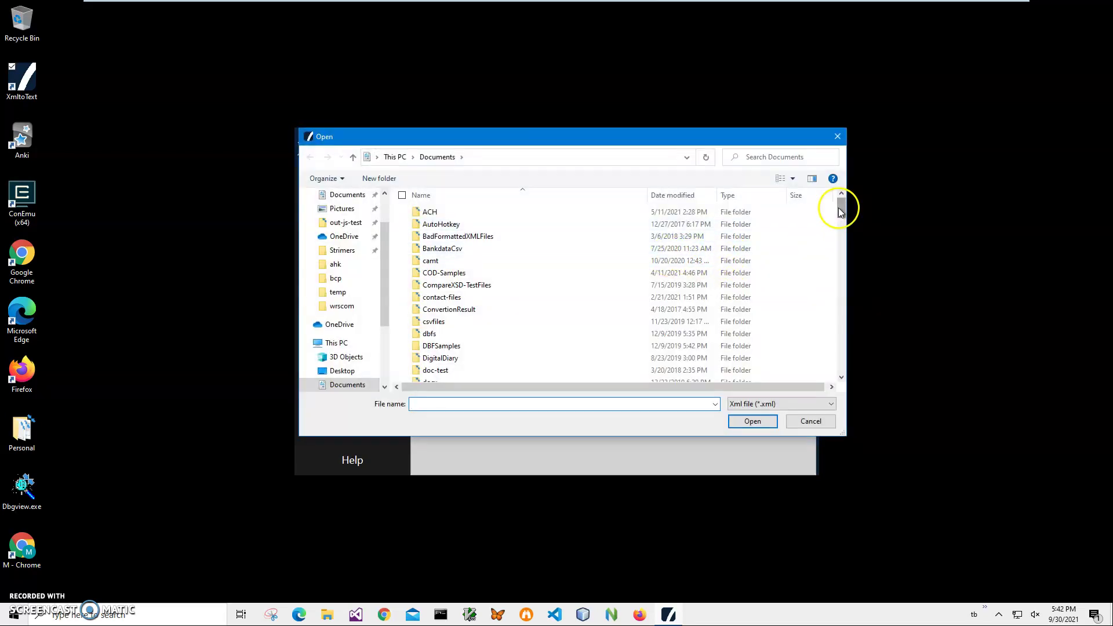
pyautogui.moveTo(838, 208); pyautogui.dragTo(853, 357)
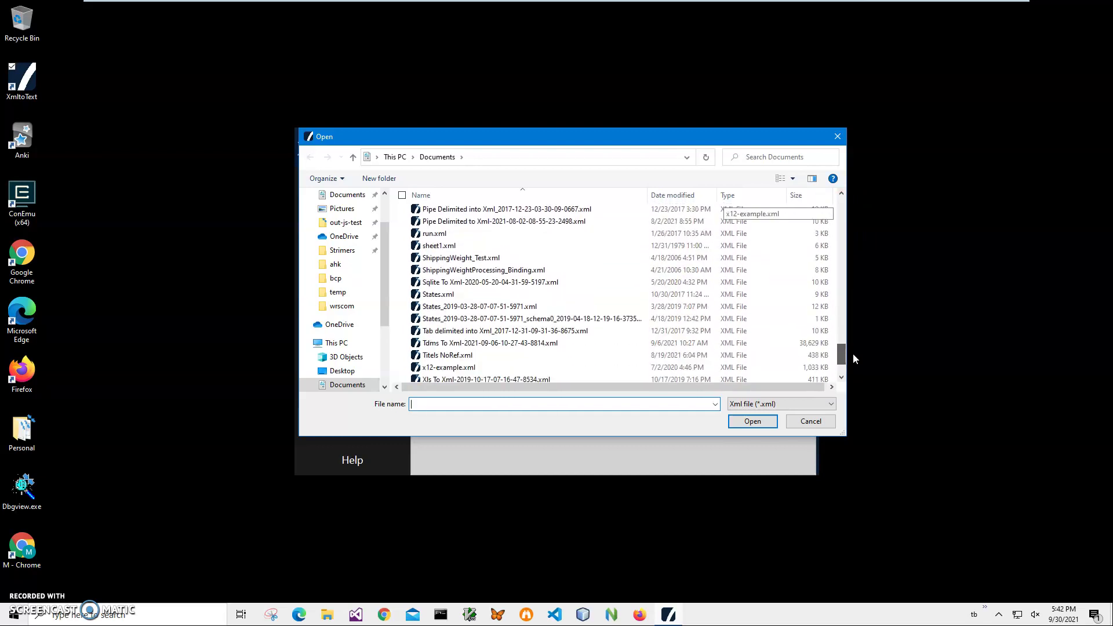
pyautogui.click(436, 294)
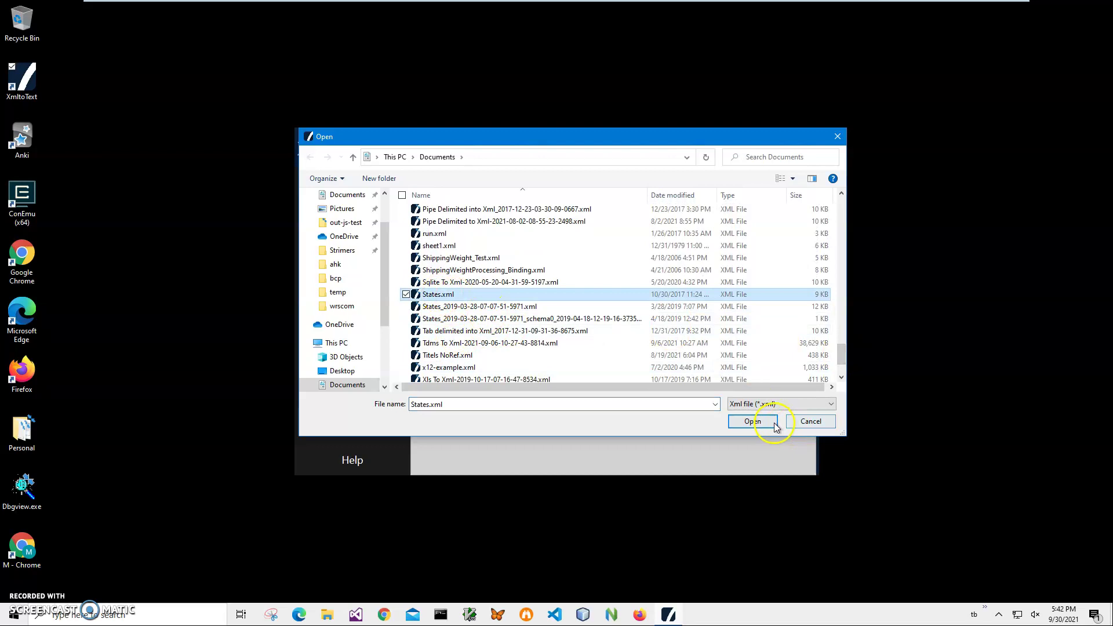
pyautogui.click(775, 423)
pyautogui.click(670, 416)
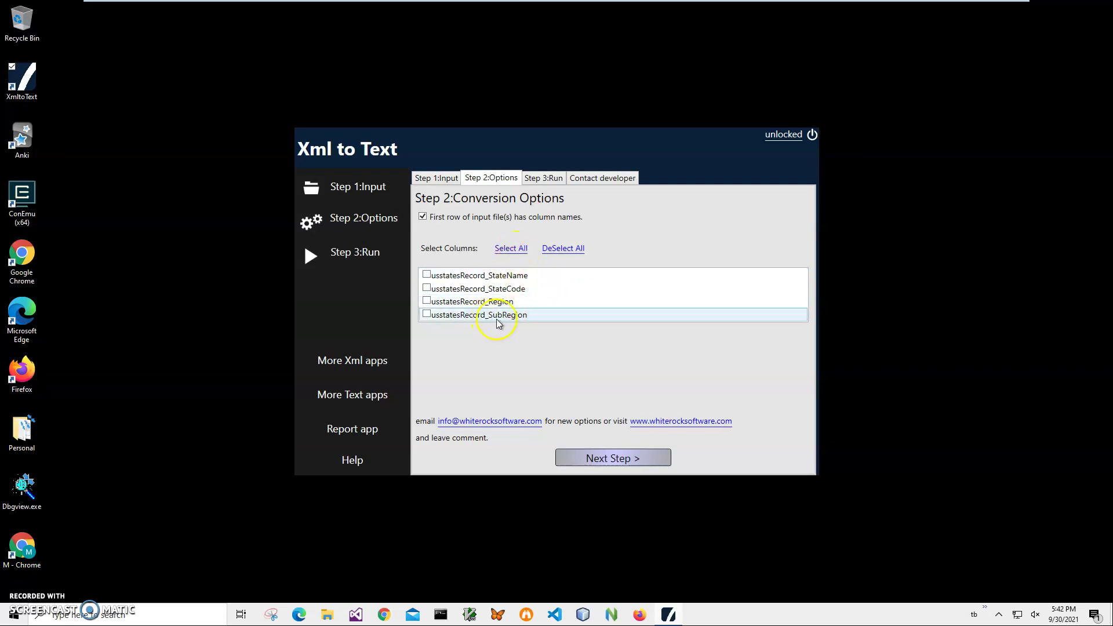
# Check all four columns (StateName, StateCode, Region, SubRegion) and advance to Run conversion
pyautogui.click(510, 249)
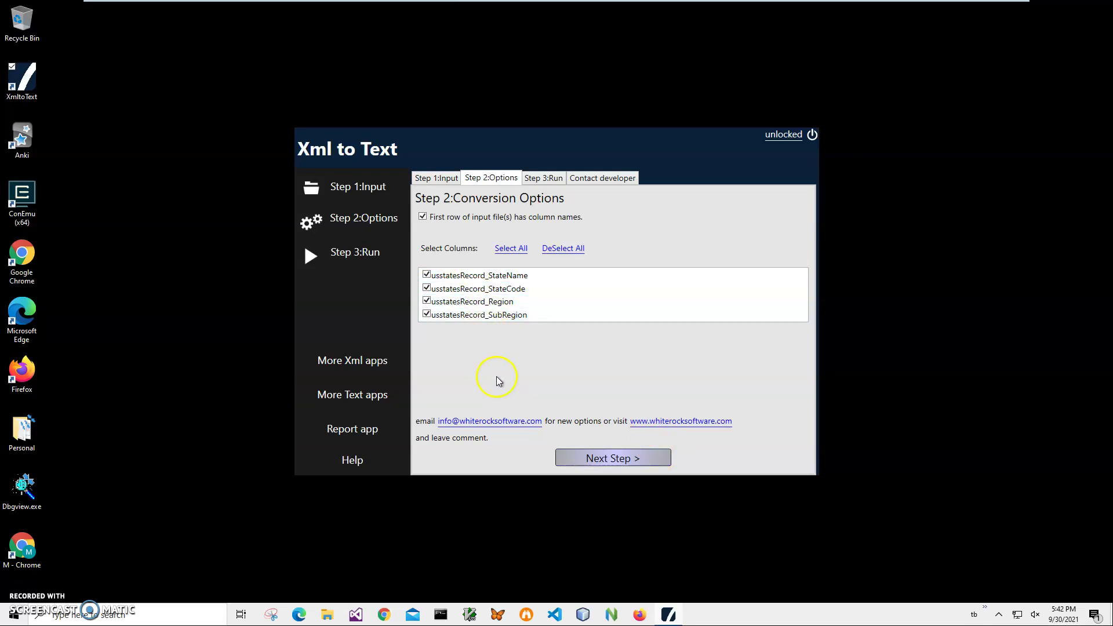
pyautogui.click(620, 467)
# Preview the converted state table and save it as a text file under the default name
pyautogui.click(682, 214)
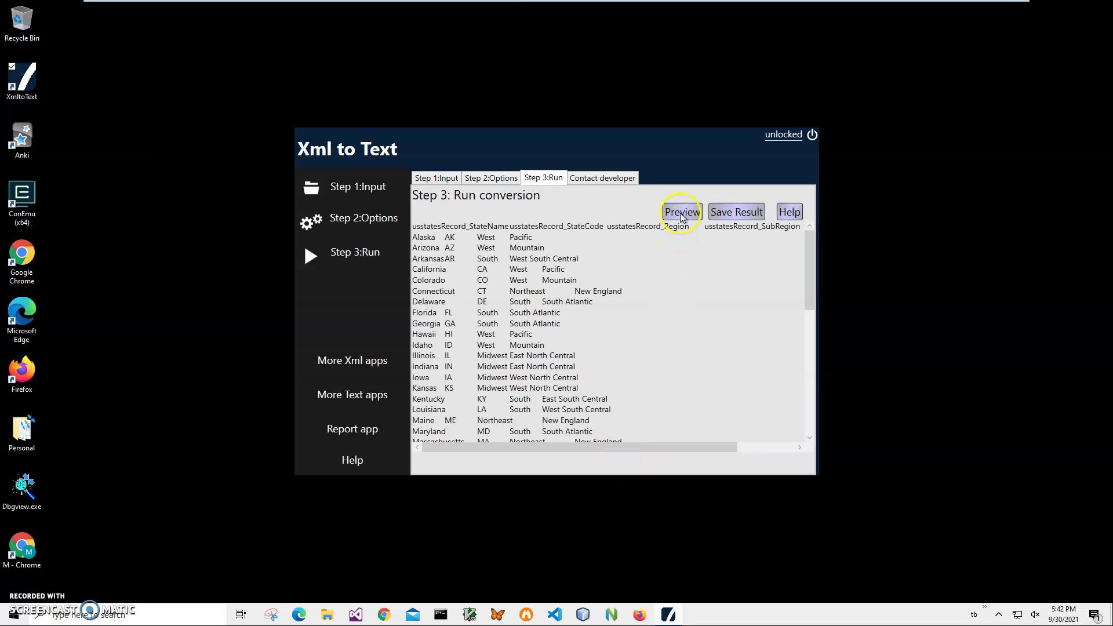
pyautogui.moveTo(810, 261)
pyautogui.mouseDown()
pyautogui.moveTo(815, 340)
pyautogui.moveTo(828, 194)
pyautogui.mouseUp()
pyautogui.moveTo(806, 305); pyautogui.dragTo(826, 454)
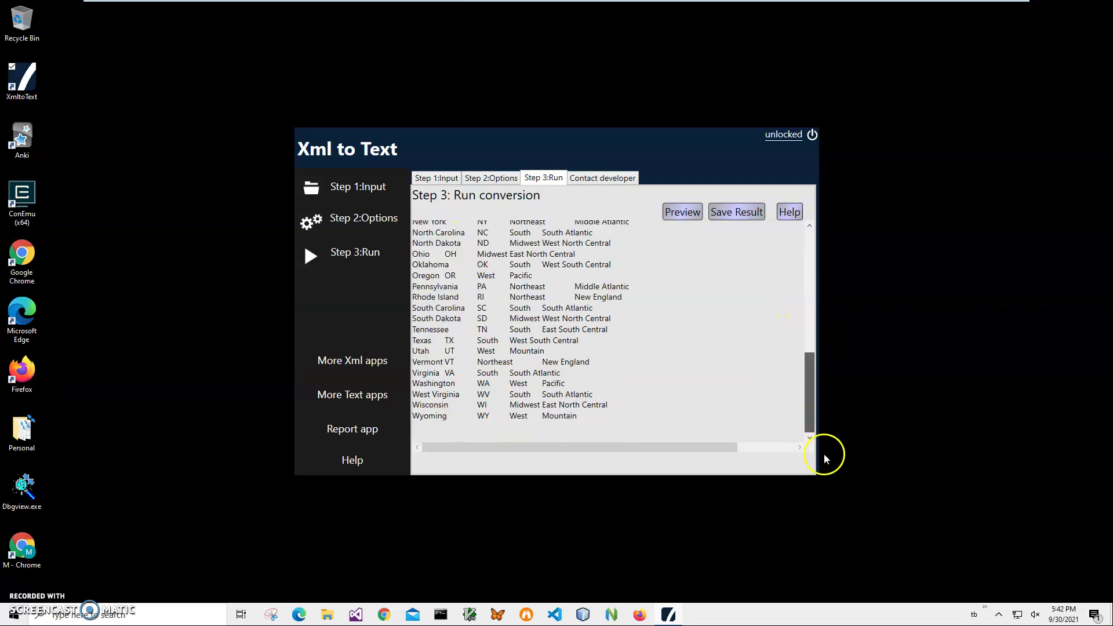
pyautogui.click(721, 216)
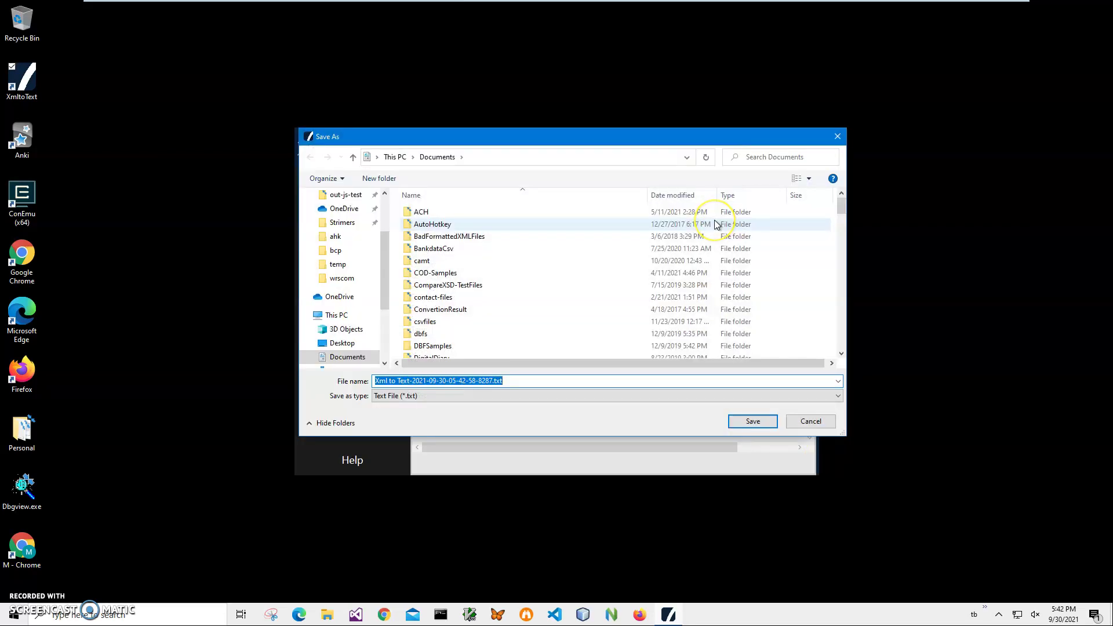
pyautogui.click(753, 422)
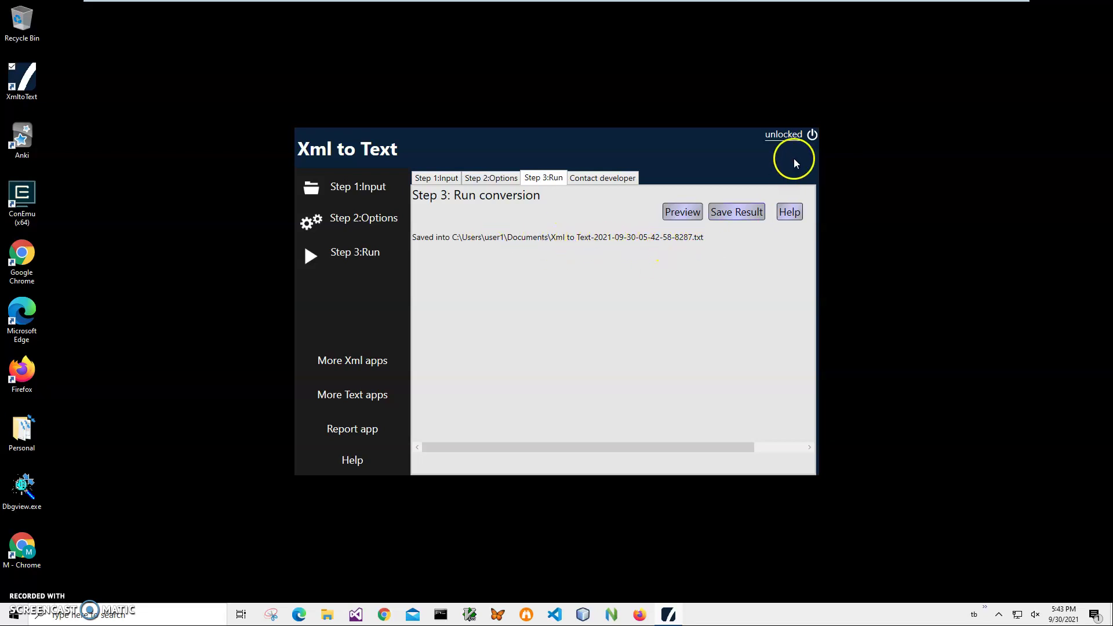
# Close Xml to Text and bring up options for the saved .txt file in File Explorer
pyautogui.click(813, 134)
pyautogui.click(328, 615)
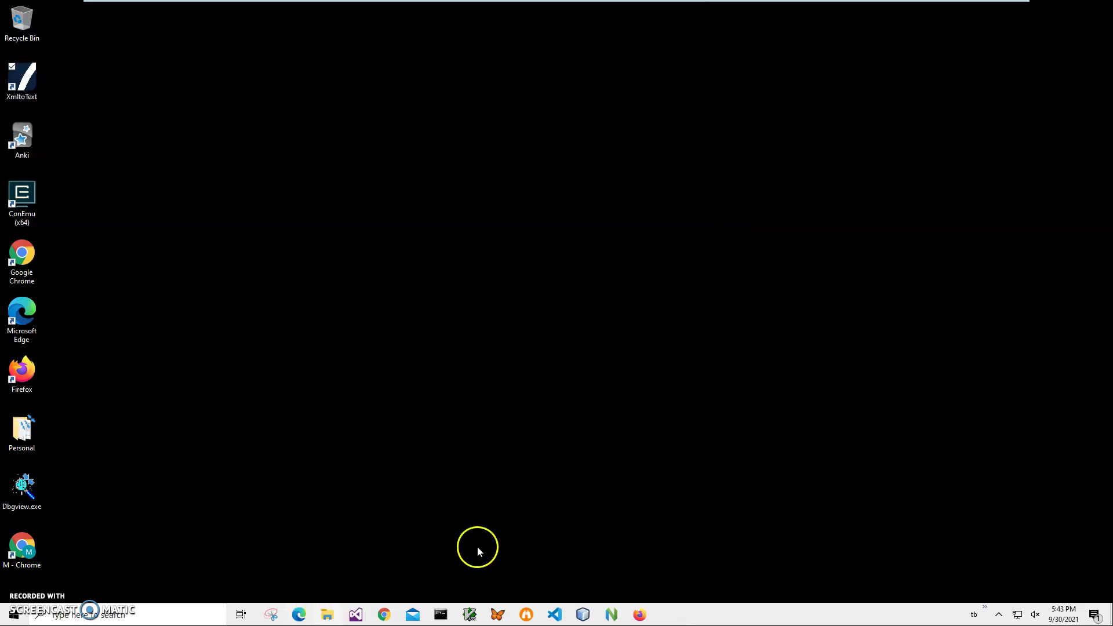
pyautogui.rightClick(323, 304)
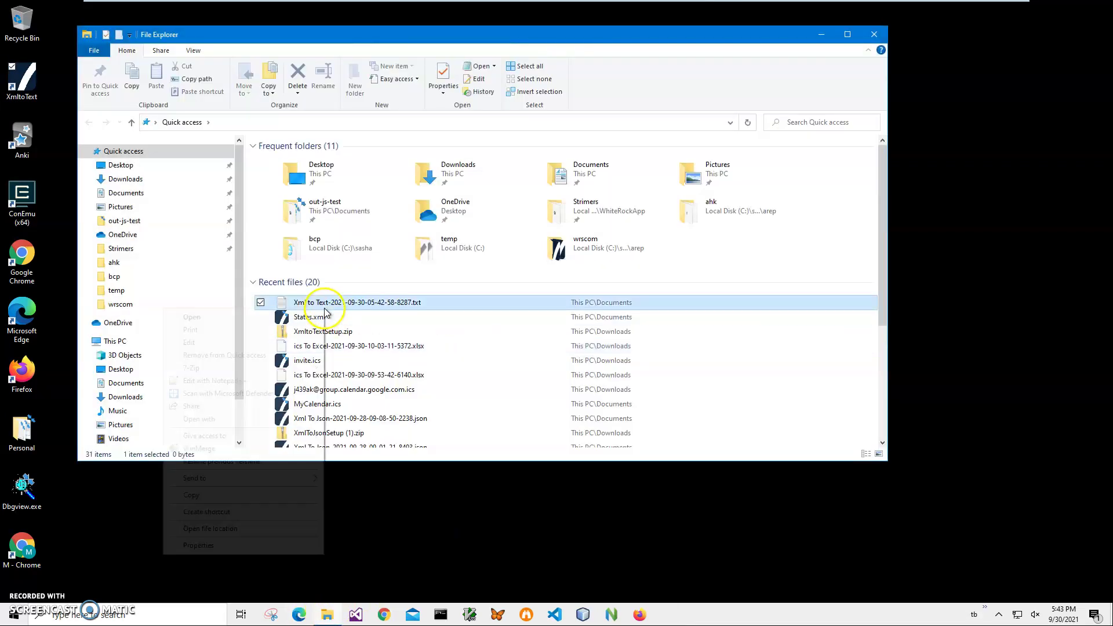
pyautogui.moveTo(199, 420)
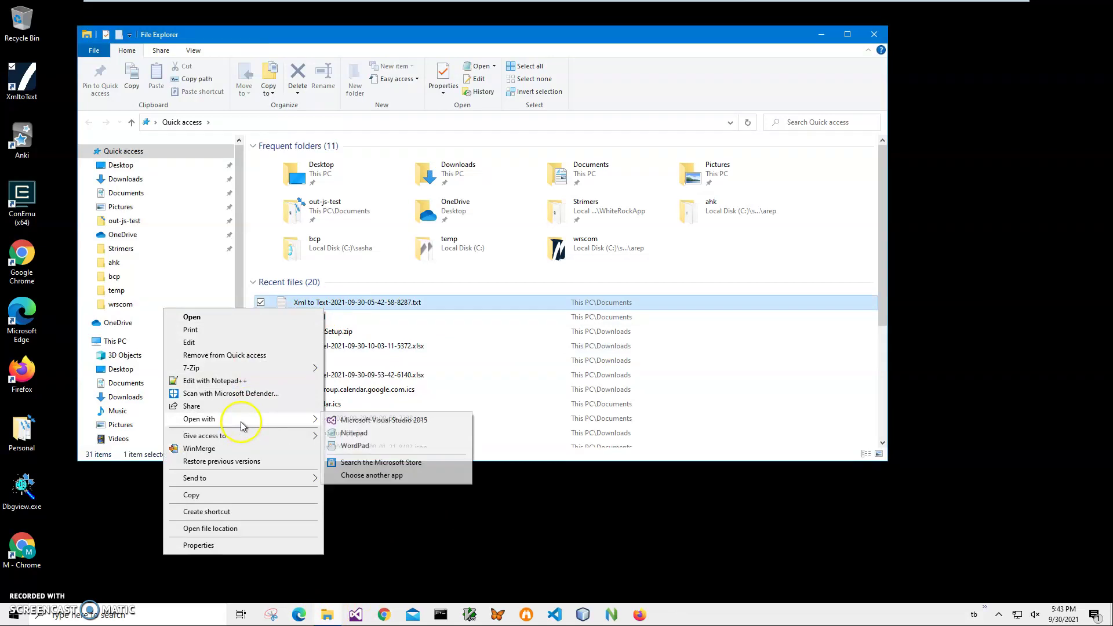
pyautogui.click(356, 434)
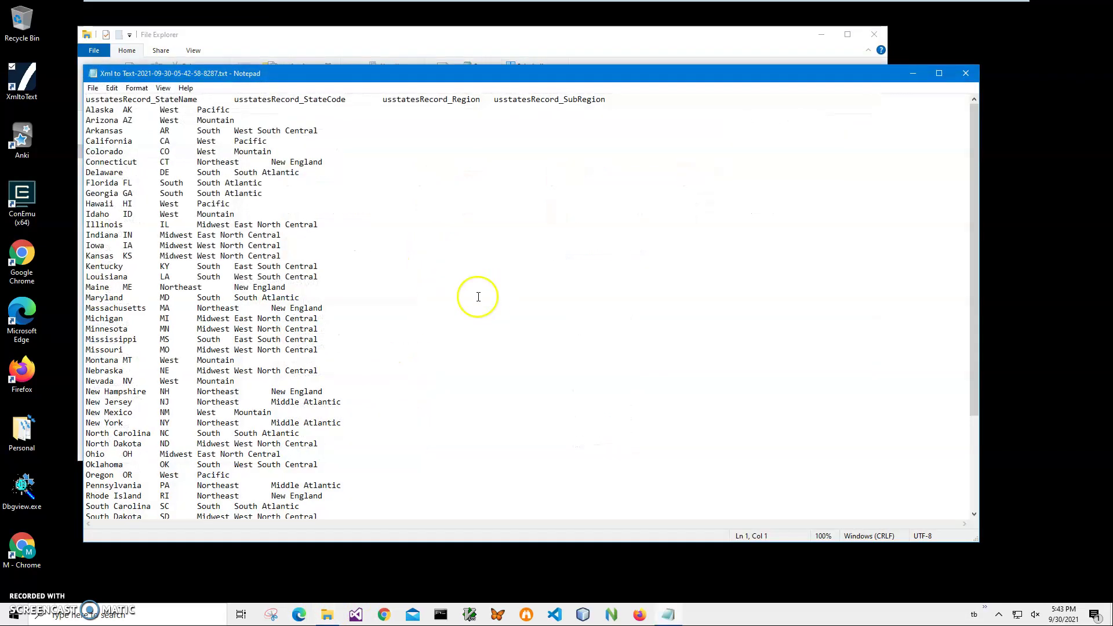
pyautogui.moveTo(974, 186)
pyautogui.mouseDown()
pyautogui.moveTo(972, 356)
pyautogui.moveTo(946, 176)
pyautogui.mouseUp()
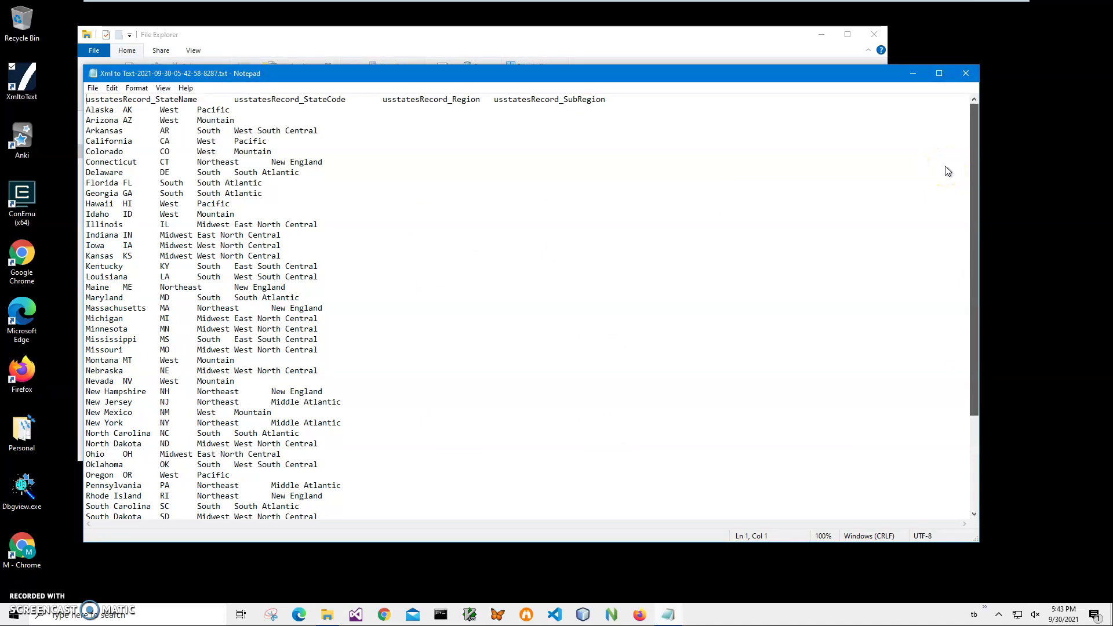
pyautogui.moveTo(86, 99); pyautogui.dragTo(198, 101)
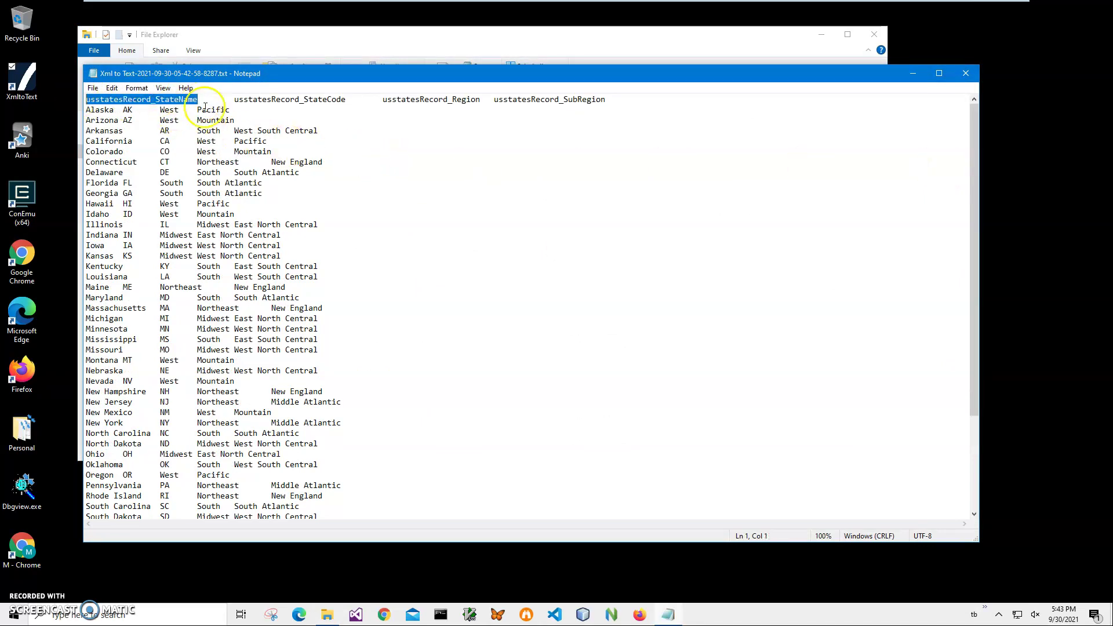
pyautogui.moveTo(621, 100); pyautogui.dragTo(86, 100)
pyautogui.click(91, 142)
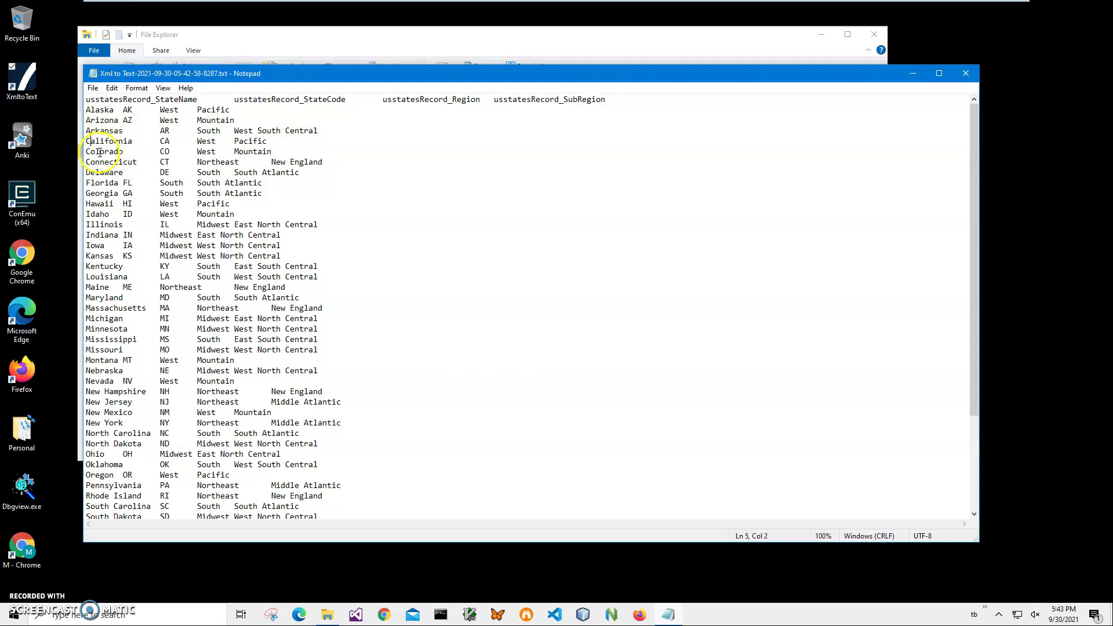
pyautogui.scroll(-2, 205, 355)
pyautogui.scroll(-2, 213, 352)
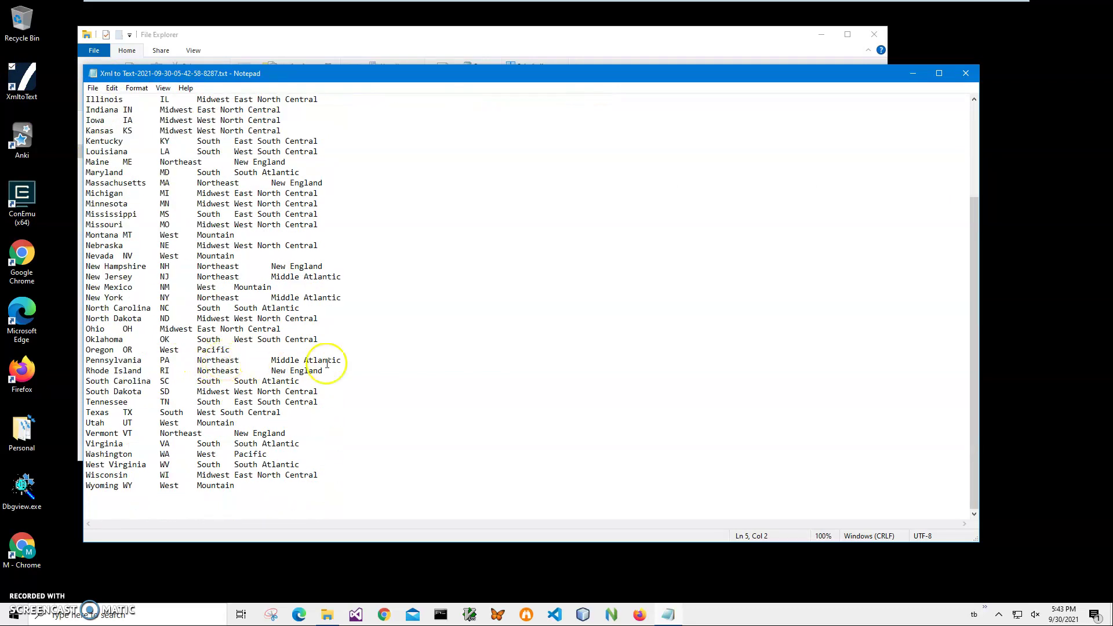
pyautogui.scroll(2, 298, 398)
pyautogui.scroll(2, 311, 399)
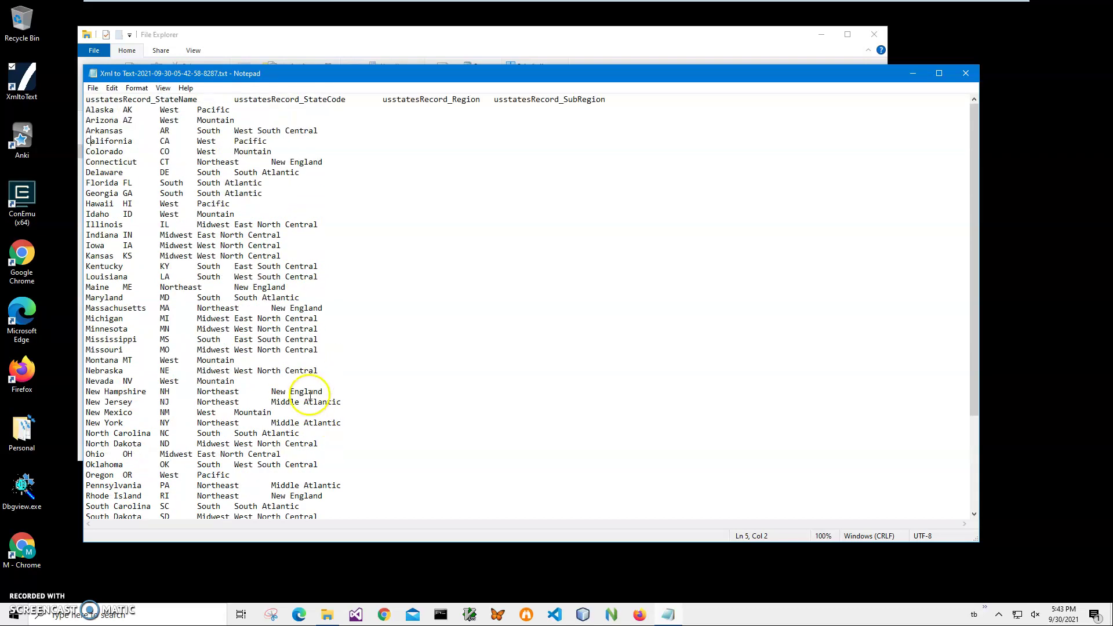